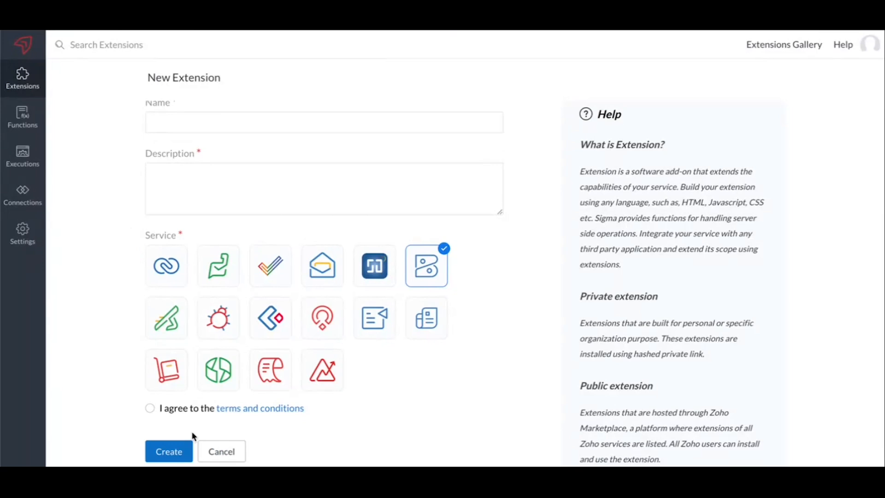
Cancel the new extension form and open the predefined connections of the Demo On Global Fields extension
left_click(214, 451)
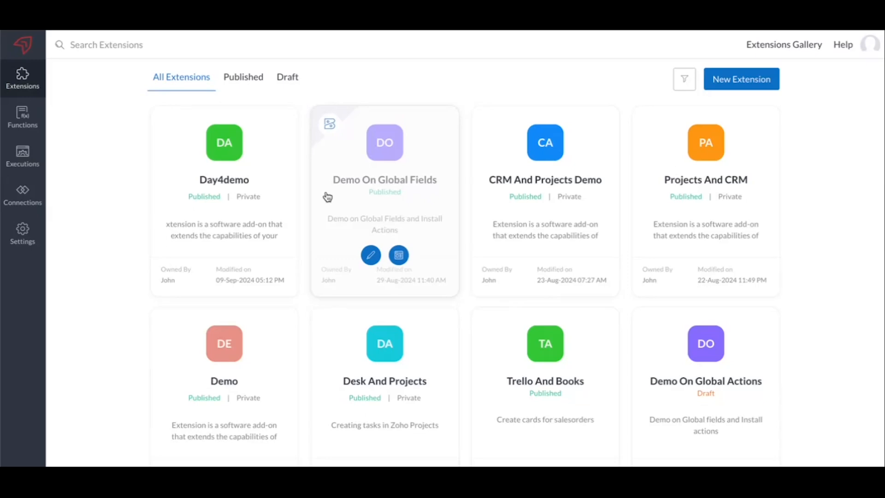
left_click(371, 256)
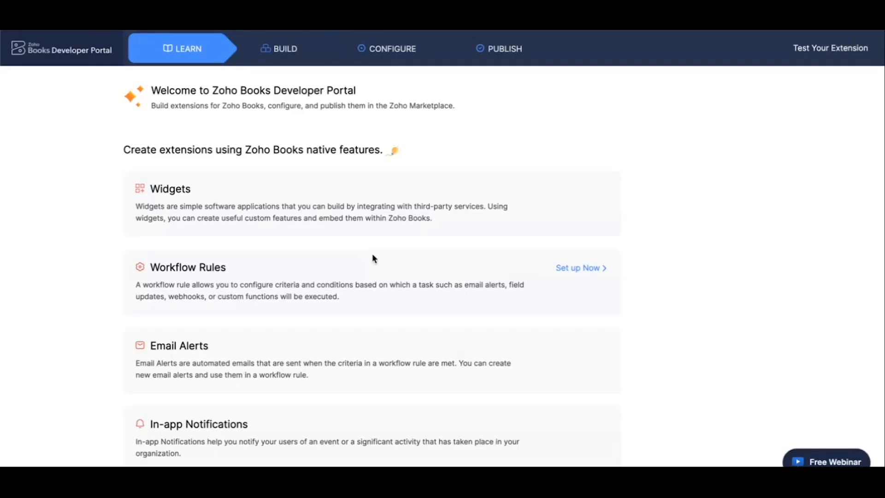
left_click(287, 59)
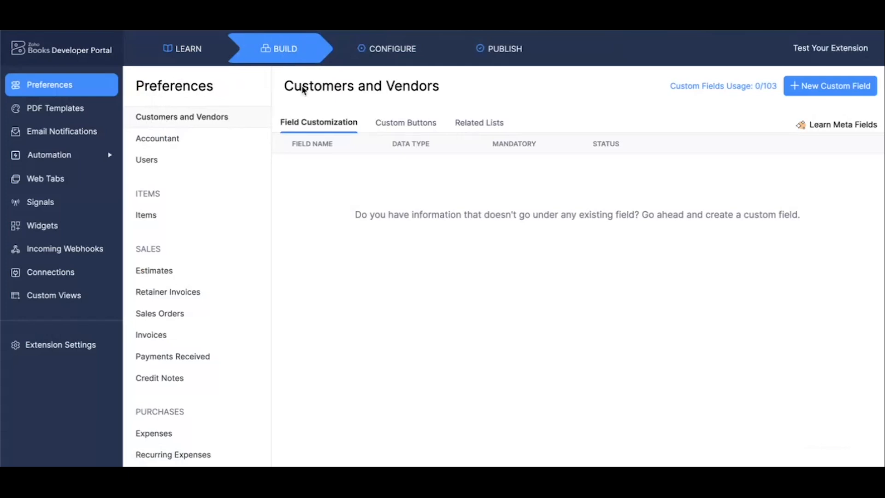
left_click(50, 276)
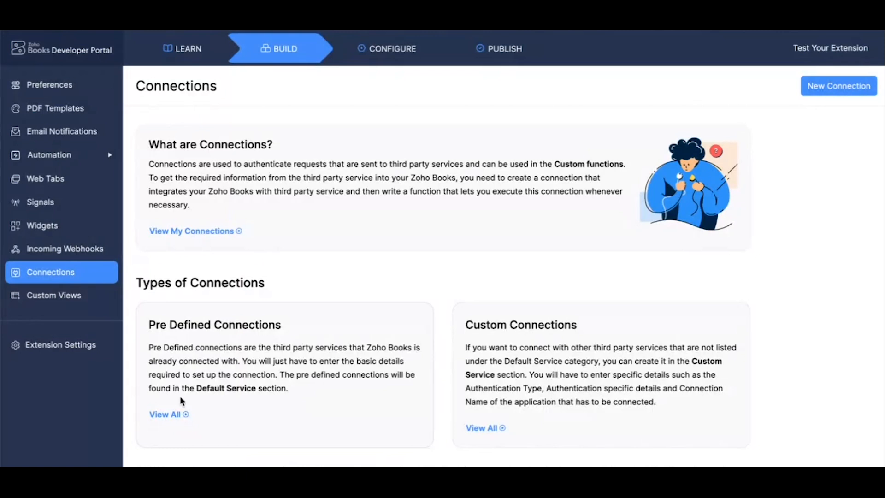
left_click(174, 417)
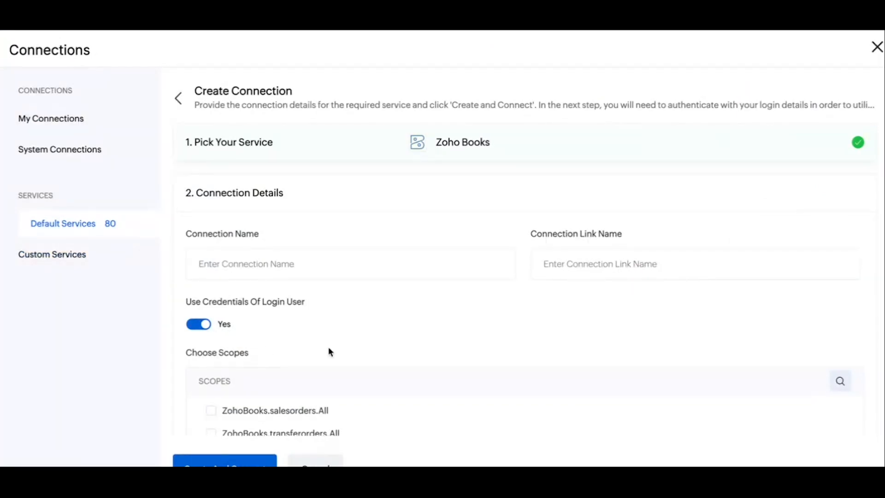
Examine the connection name, login credential setting and available scopes for a new Zoho Books connection
scroll(357, 343, "down", 5)
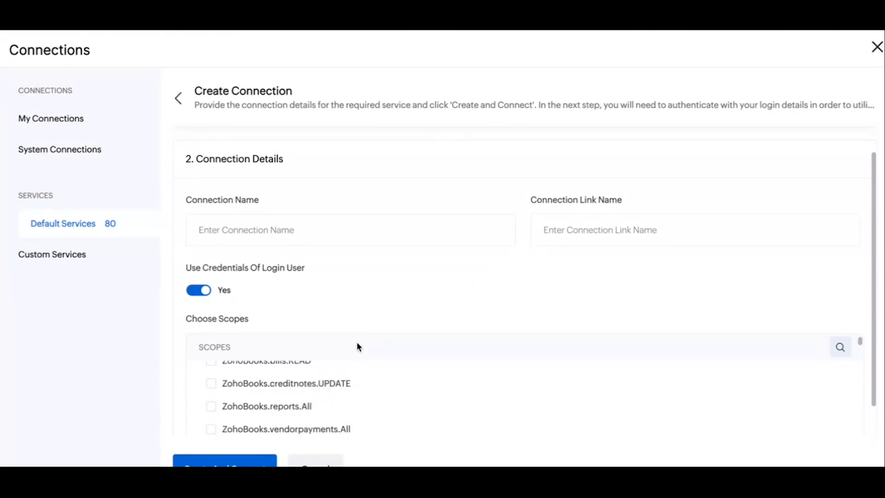
scroll(359, 346, "up", 2)
scroll(386, 290, "down", 2)
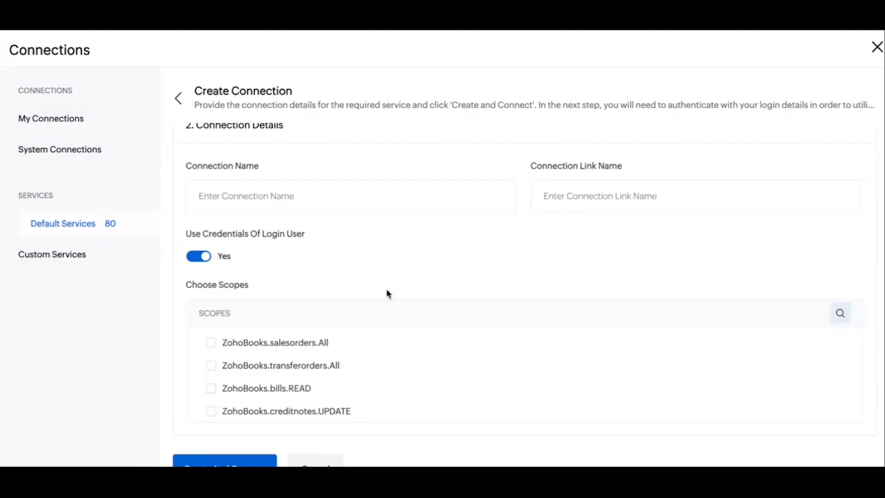
scroll(372, 367, "down", 4)
scroll(373, 368, "down", 5)
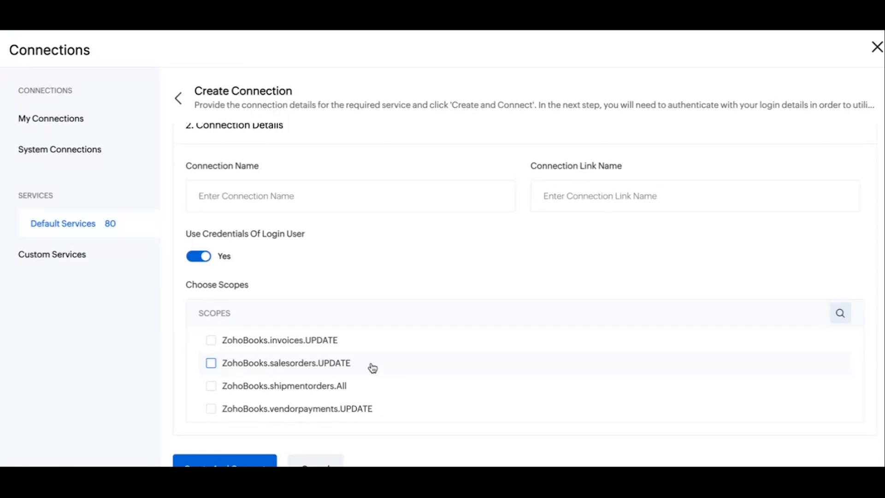
left_click(372, 368)
left_click(369, 354)
left_click(369, 367)
left_click(367, 351)
scroll(461, 266, "up", 1)
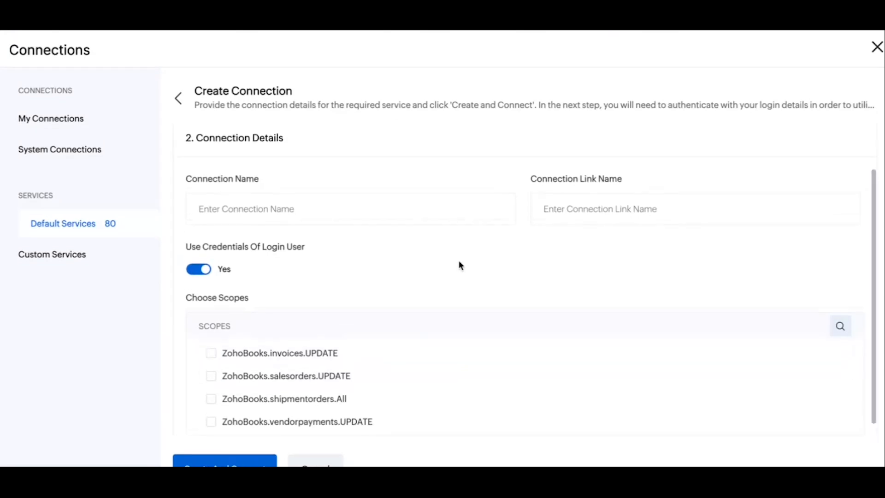
left_click(409, 218)
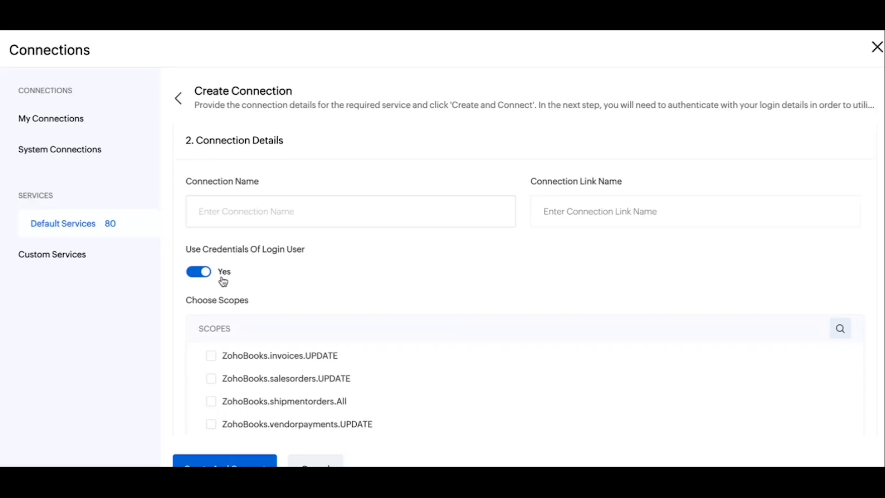
Switch to the custom services and start creating a new service
left_click(70, 259)
left_click(383, 347)
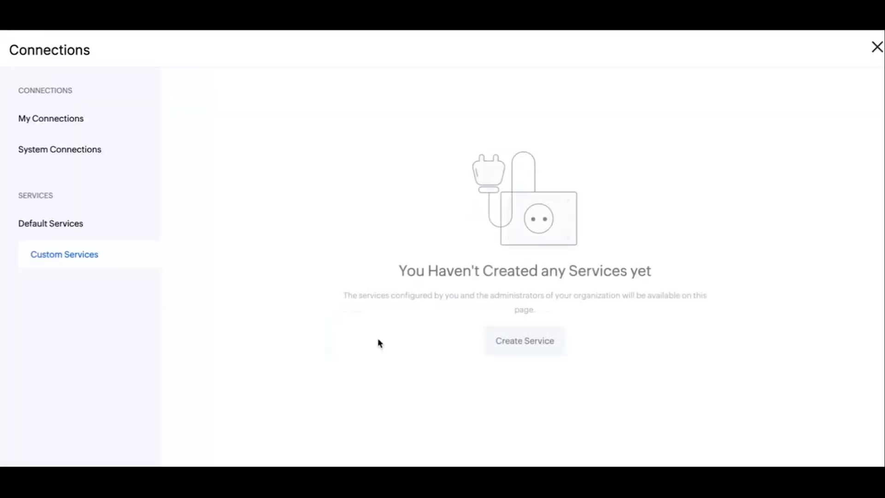
left_click(72, 257)
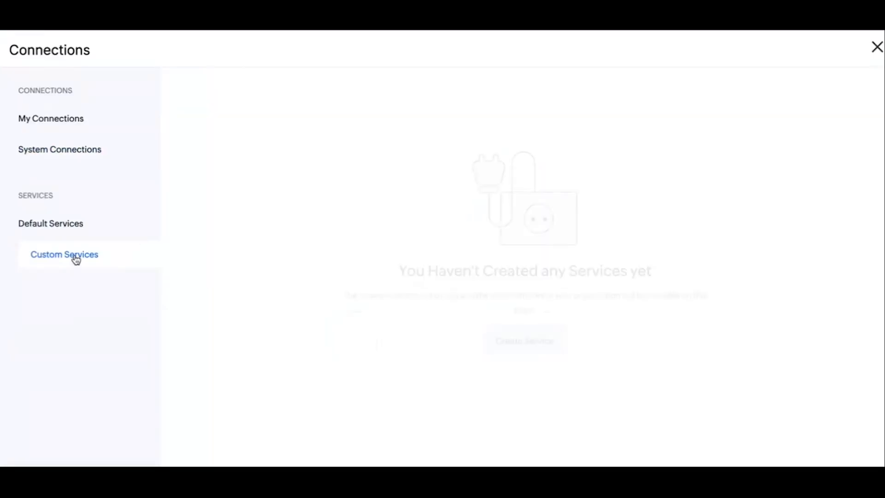
left_click(523, 341)
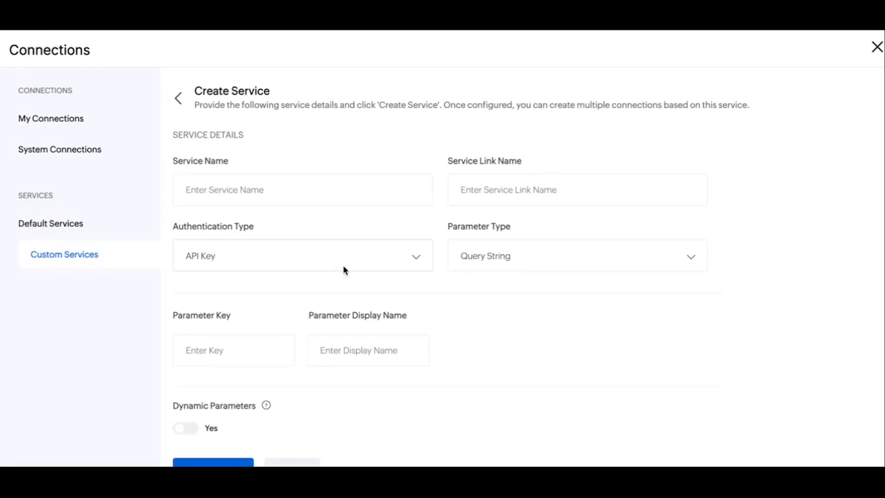
Set the new service's authentication type to OAuth2 and go to its Authorize URL field
left_click(371, 260)
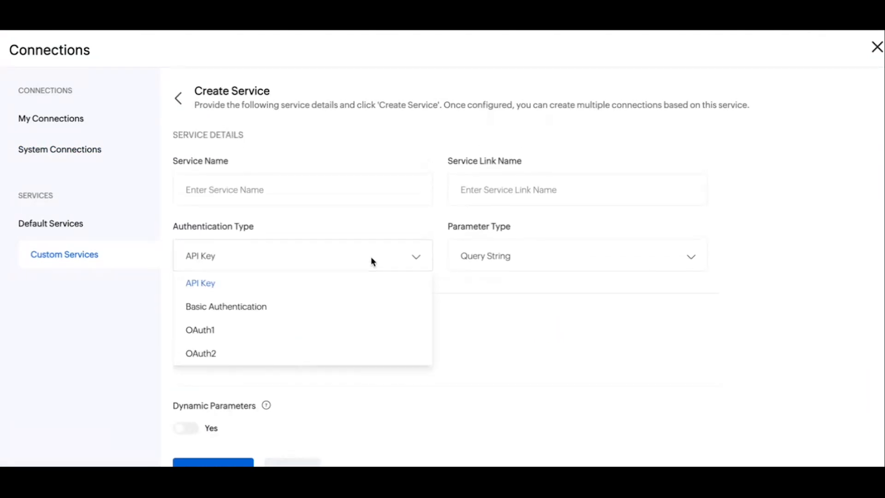
left_click(231, 355)
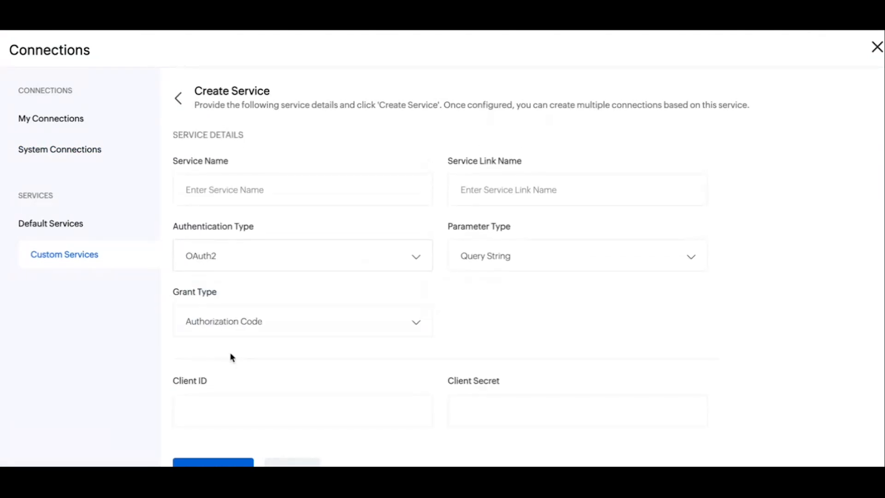
scroll(295, 358, "down", 2)
scroll(299, 358, "down", 2)
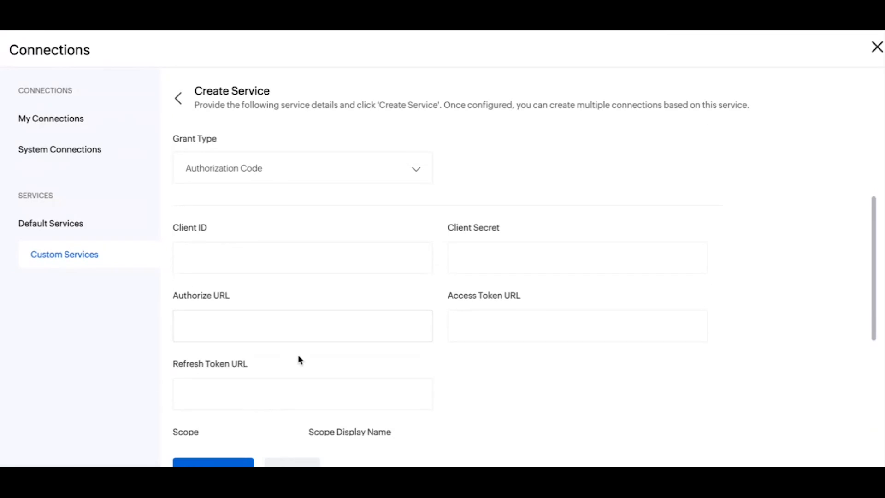
left_click(236, 328)
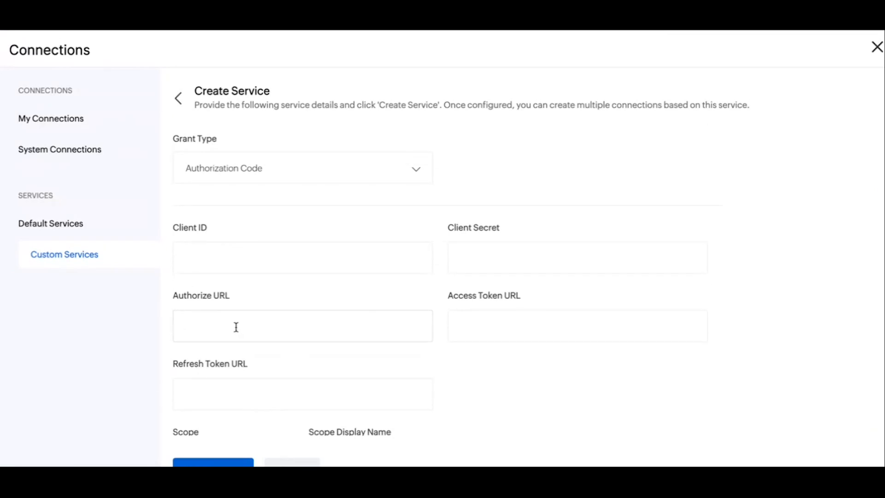
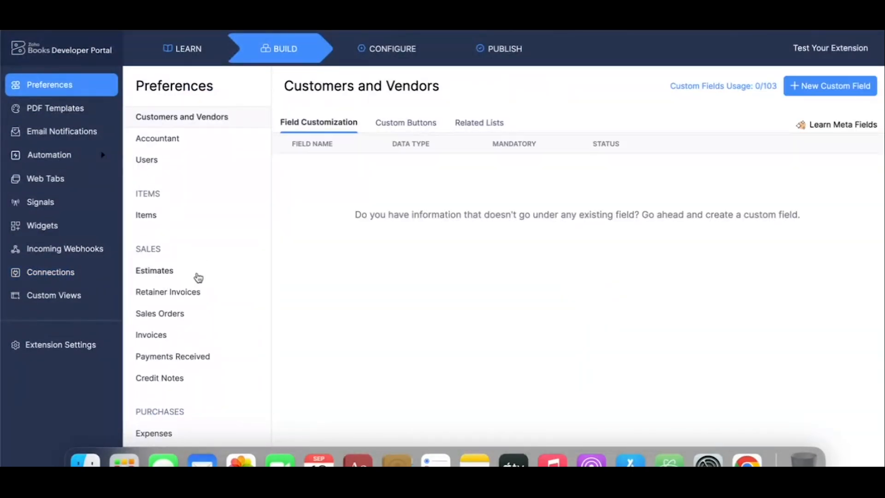
Add a custom field labelled Demo with data type Text Box (Single Line) to the Estimates module and save it
left_click(165, 273)
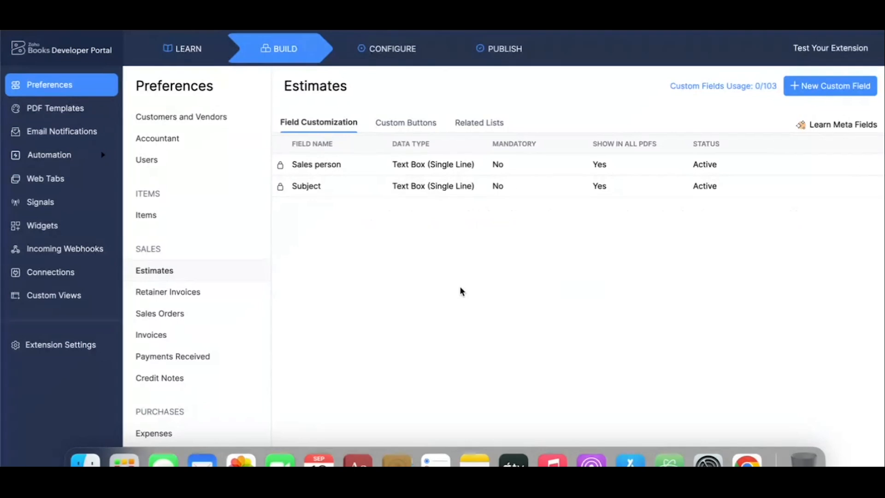
left_click(821, 90)
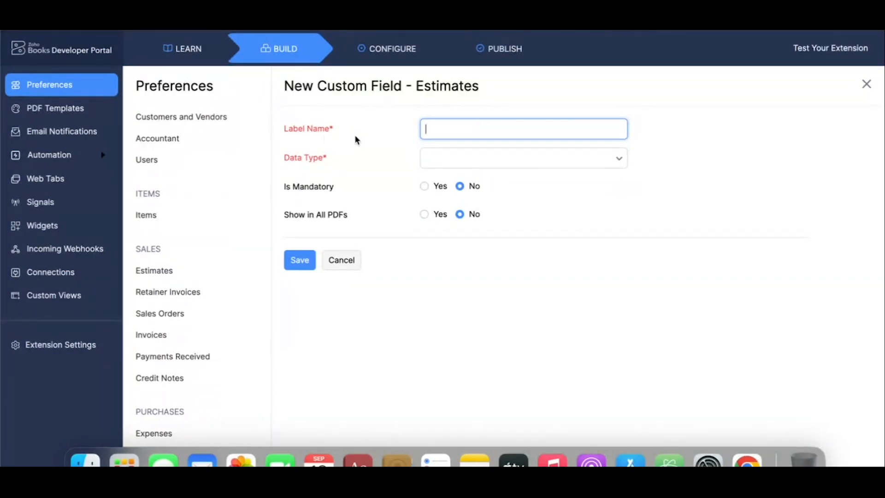
type("Demo")
left_click(451, 165)
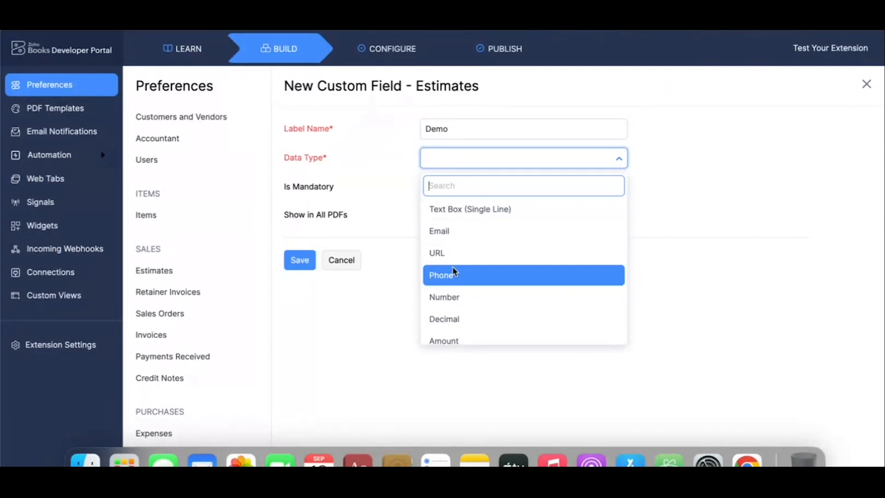
left_click(451, 210)
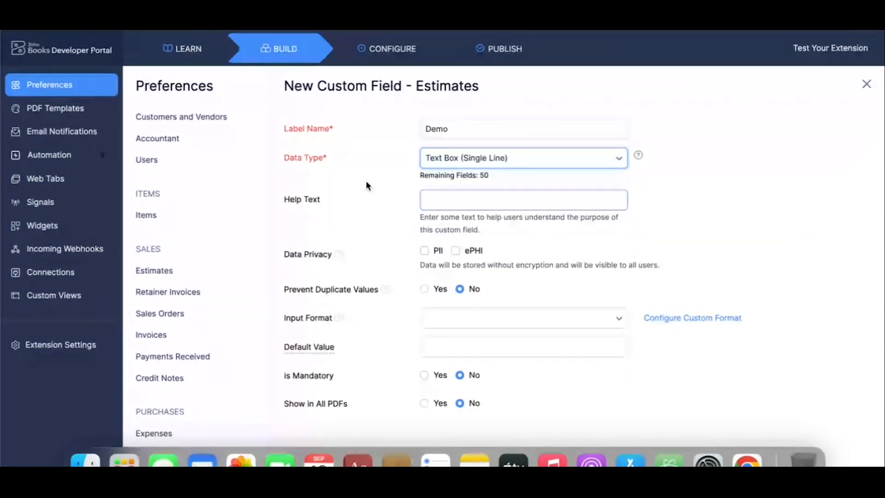
scroll(368, 185, "down", 3)
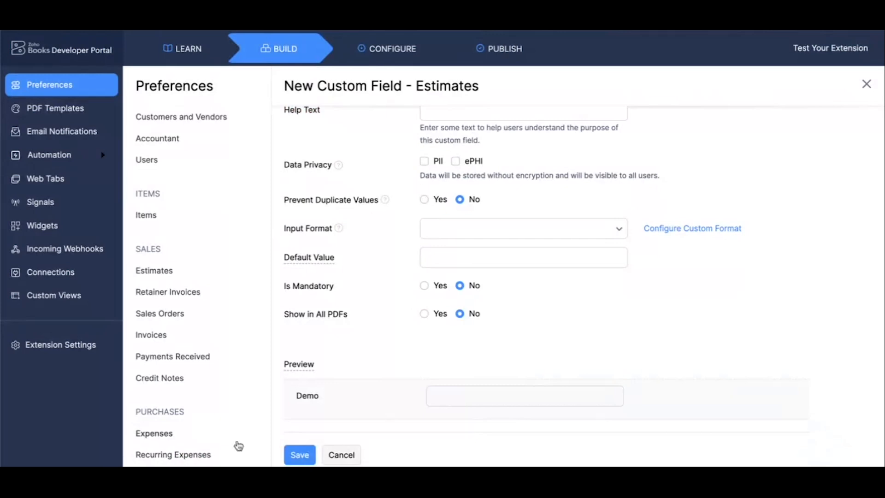
left_click(299, 454)
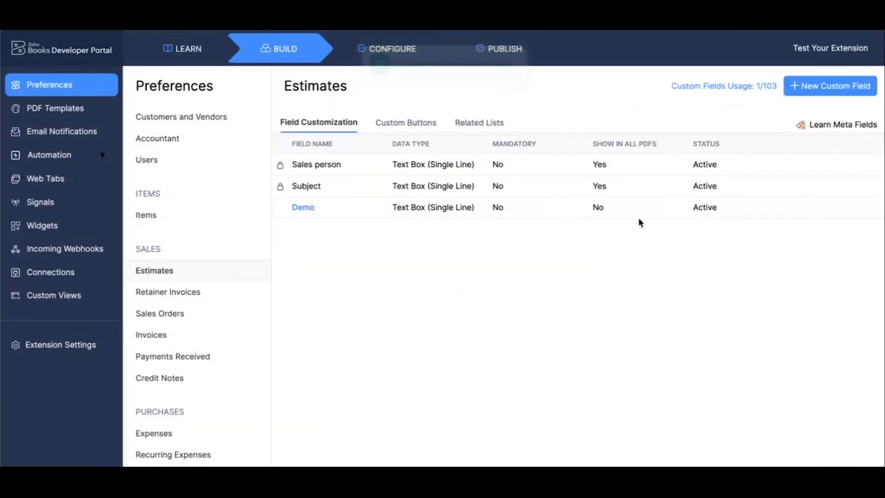
Examine the Demo field's label and API field name in its edit form, and close the form without saving
left_click(303, 208)
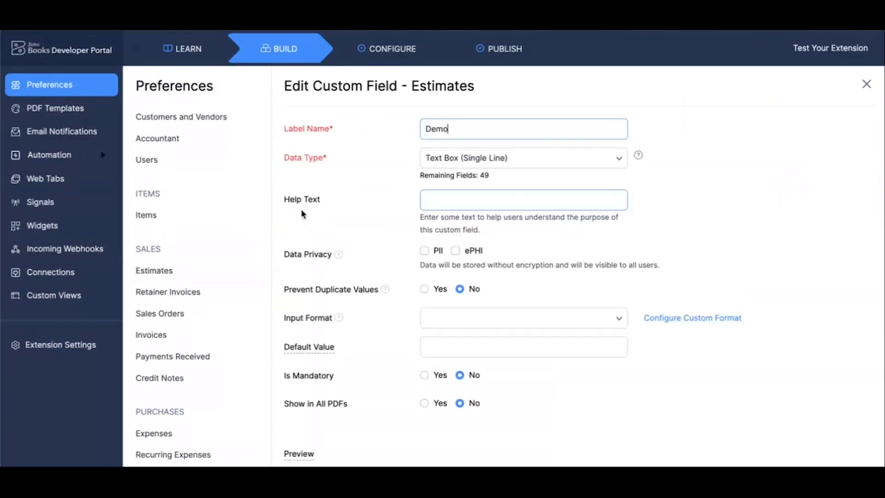
scroll(714, 382, "down", 3)
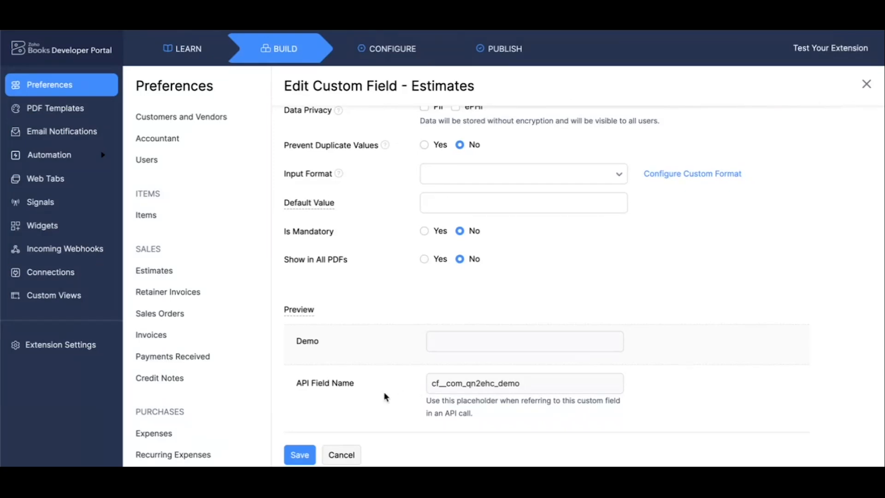
scroll(386, 398, "up", 3)
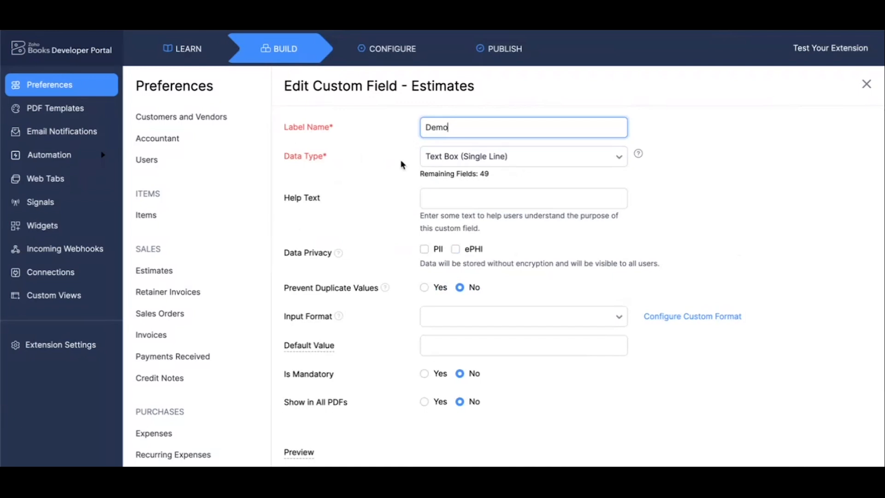
scroll(361, 214, "down", 3)
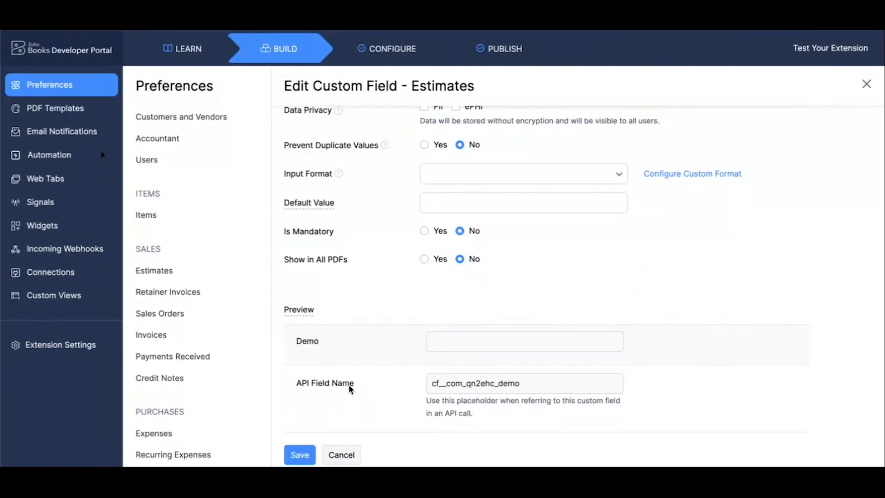
scroll(350, 389, "up", 3)
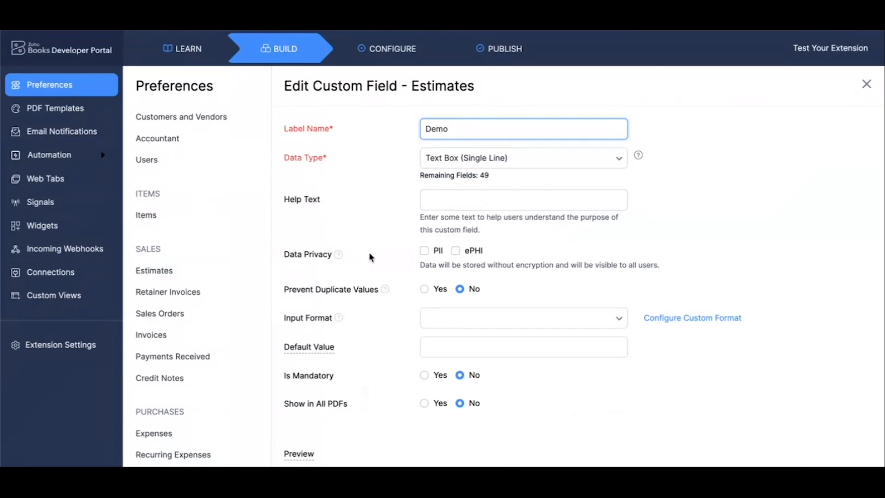
scroll(369, 253, "down", 3)
left_click(342, 454)
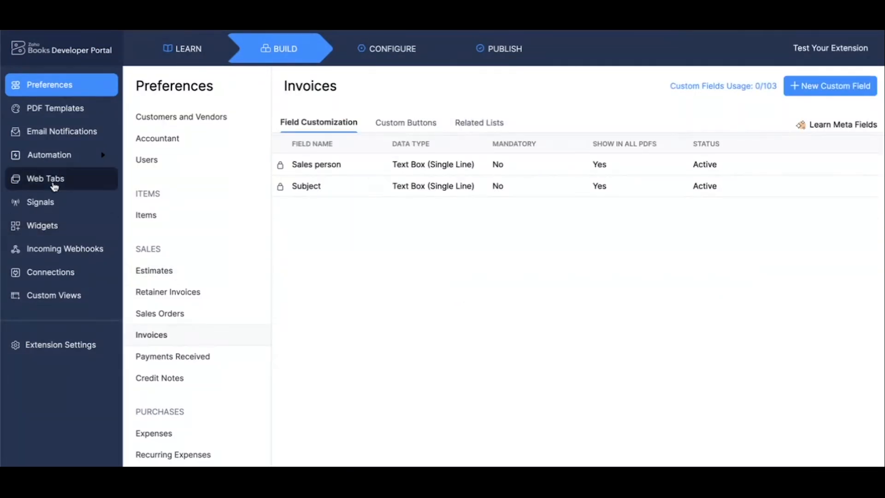
Start a new custom function in the workflow actions, name it Demo and set its module to Estimate
left_click(71, 165)
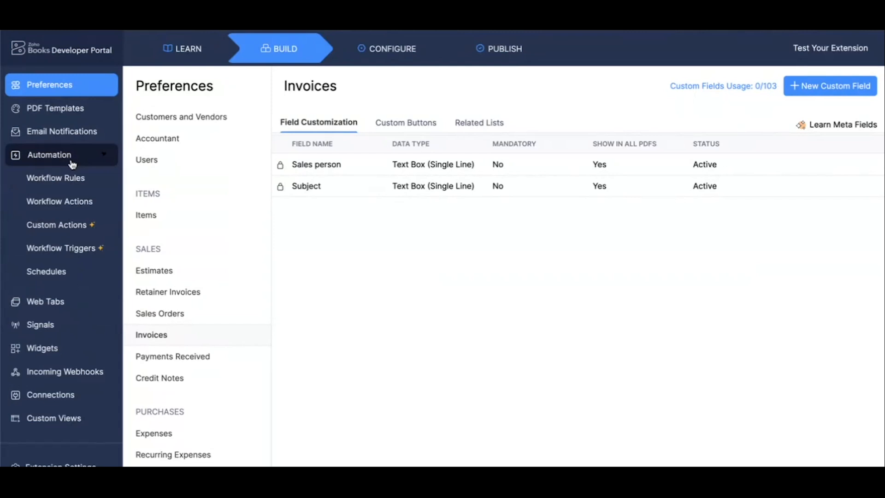
left_click(80, 201)
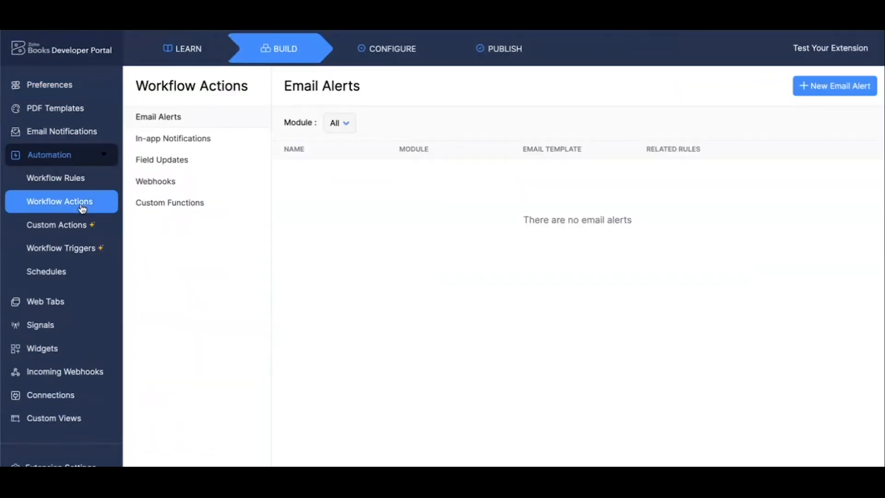
left_click(204, 204)
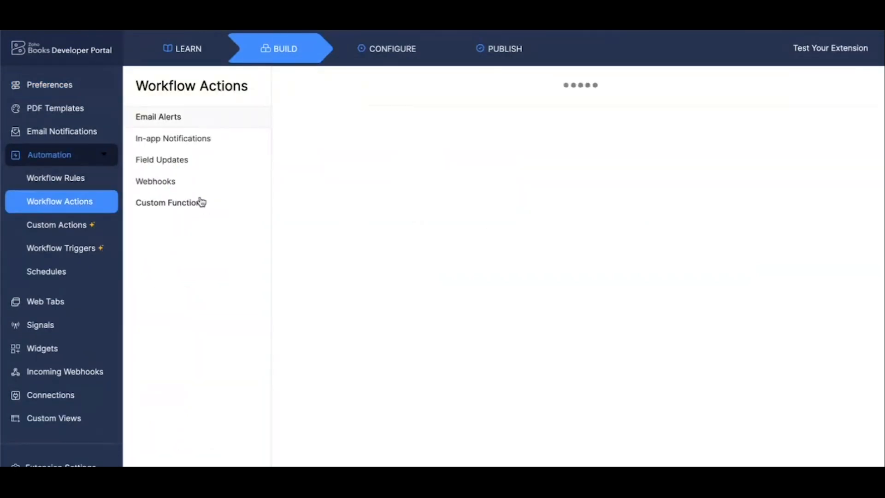
left_click(825, 144)
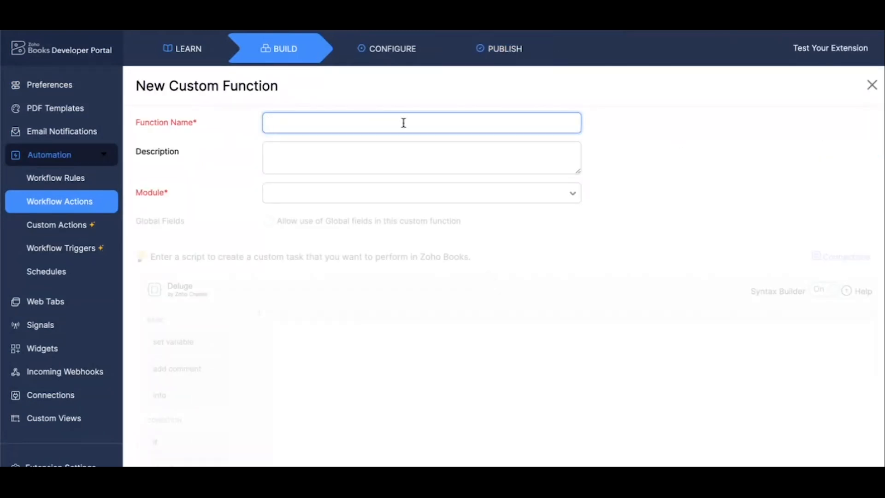
type("Demo")
left_click(401, 158)
left_click(373, 197)
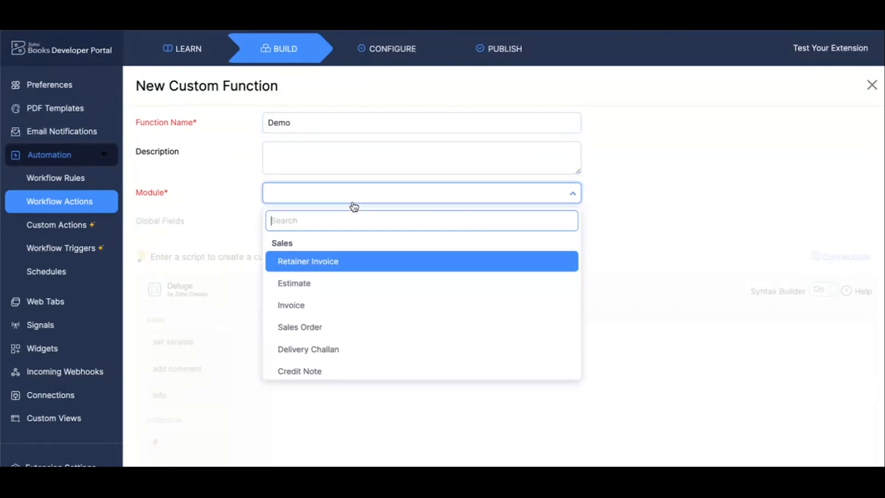
left_click(371, 288)
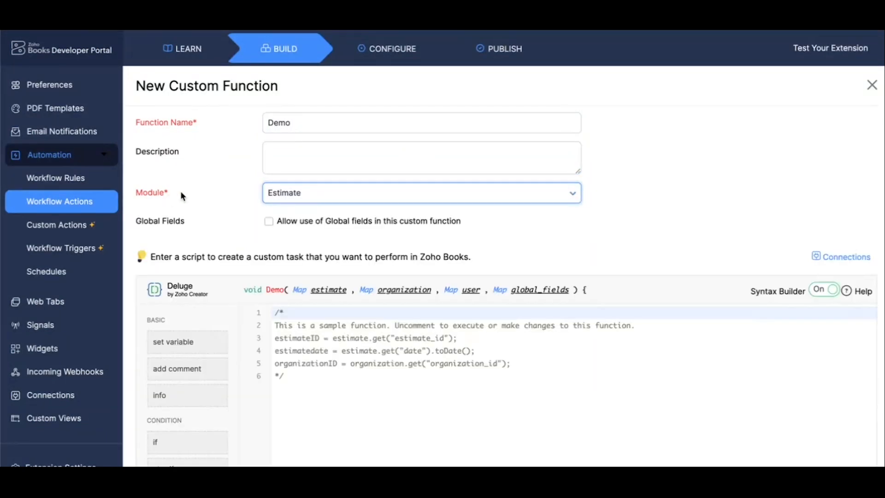
Examine the function's sample Deluge script and the keys available in its organization parameter
scroll(405, 336, "down", 1)
scroll(405, 337, "up", 1)
scroll(534, 293, "down", 1)
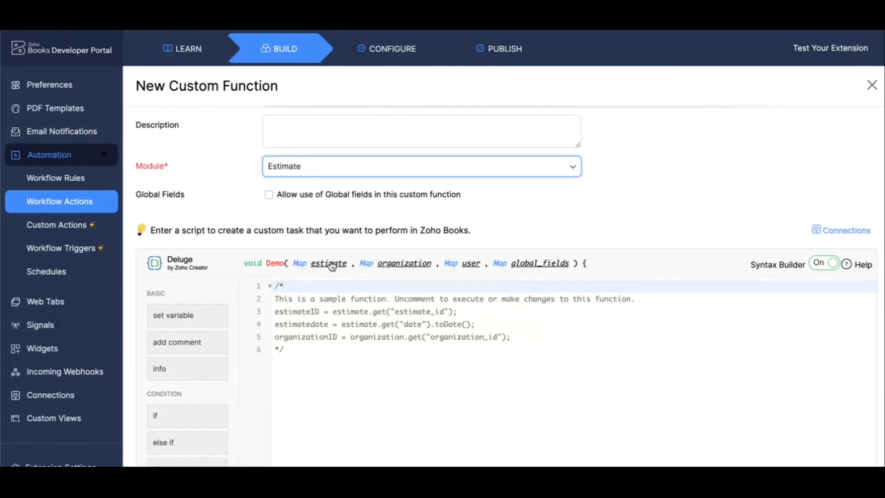
left_click(395, 267)
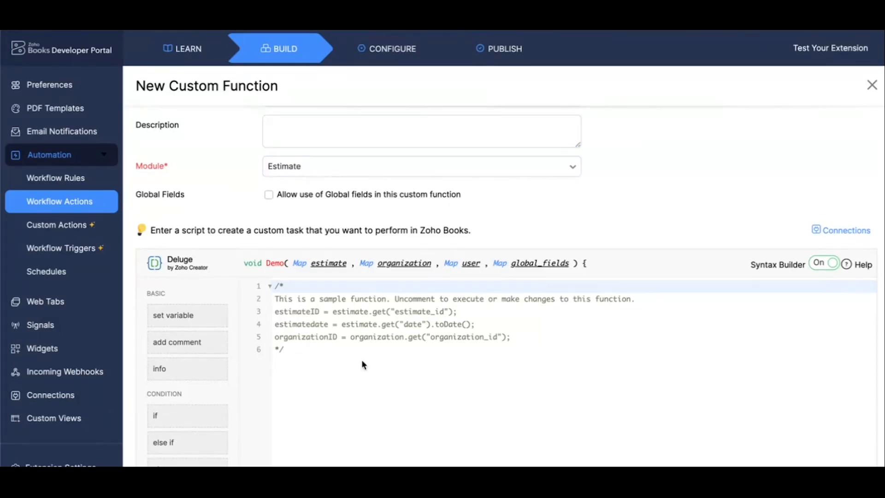
scroll(363, 362, "down", 1)
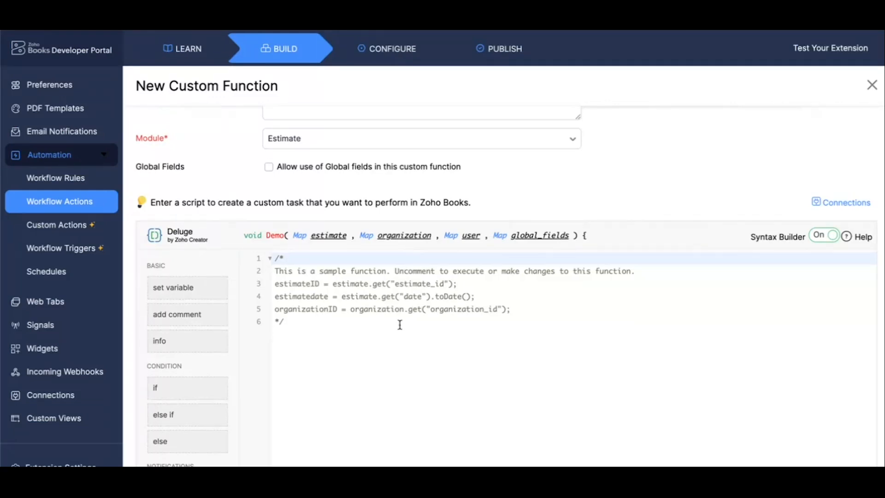
left_click(395, 242)
scroll(499, 279, "down", 5)
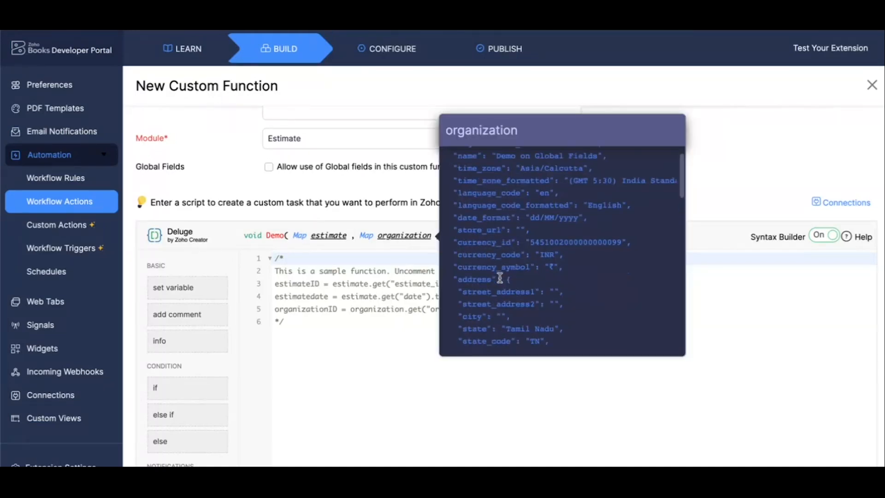
scroll(500, 279, "down", 10)
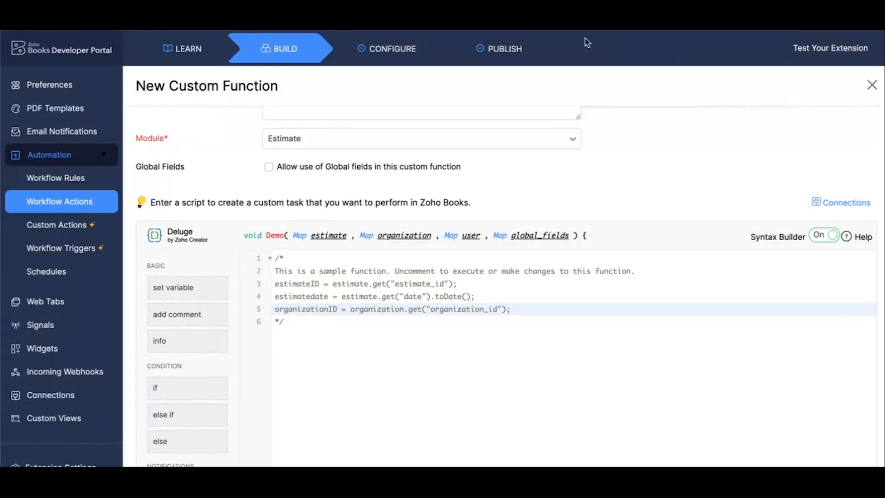
Switch to the Books Webinar - 2024 (Day 5) presentation, play it from the Custom Scripts slide and advance to Global Fields
key("ctrl+Tab")
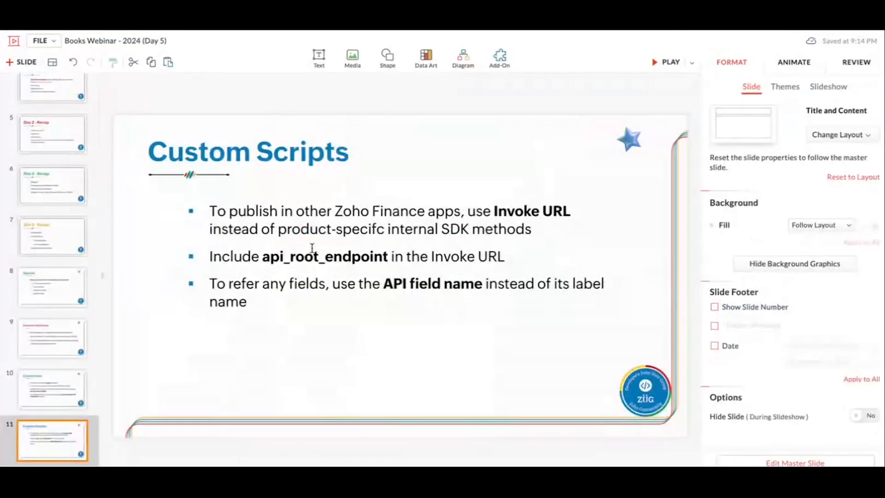
left_click(659, 69)
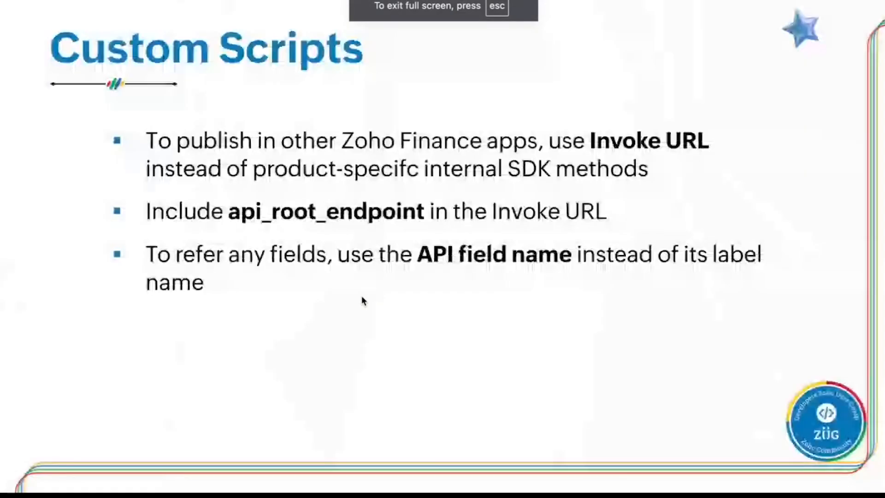
key("Right")
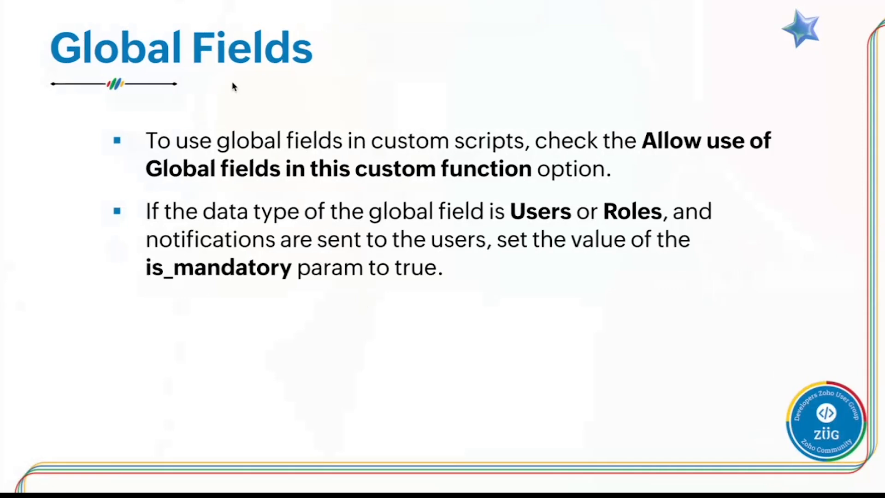